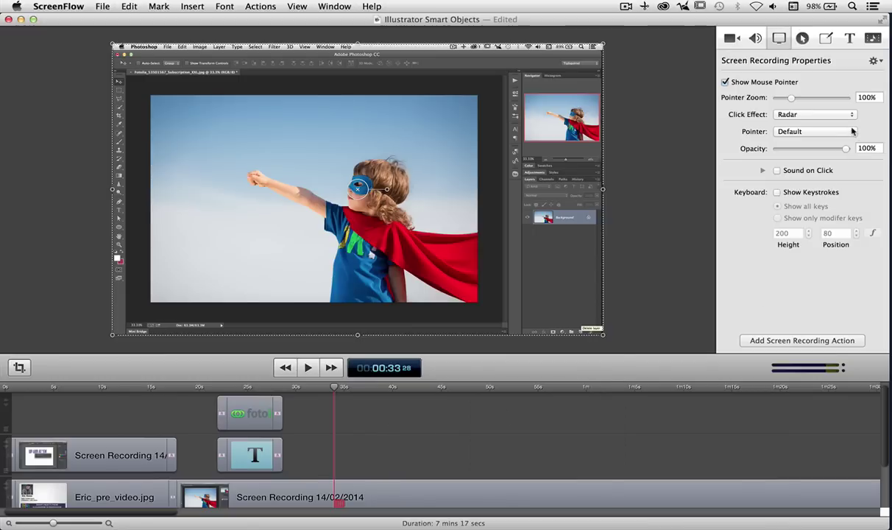
Open the Media Library and preview the title slide at 00:12 and the Photoshop recording at 00:32
left_click(873, 38)
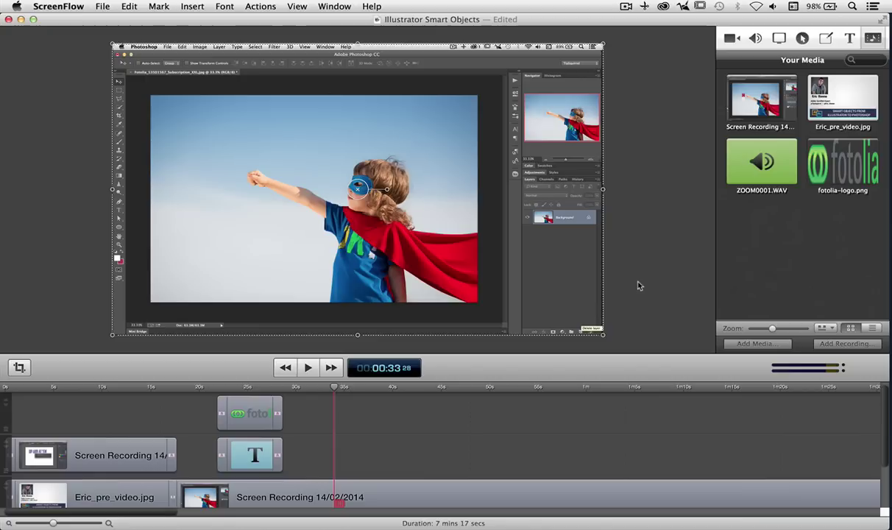
left_click(126, 392)
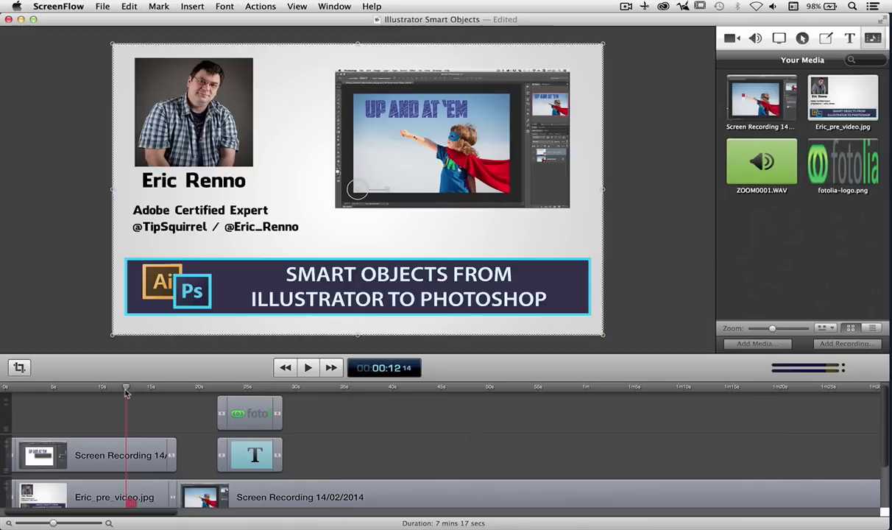
left_click(325, 391)
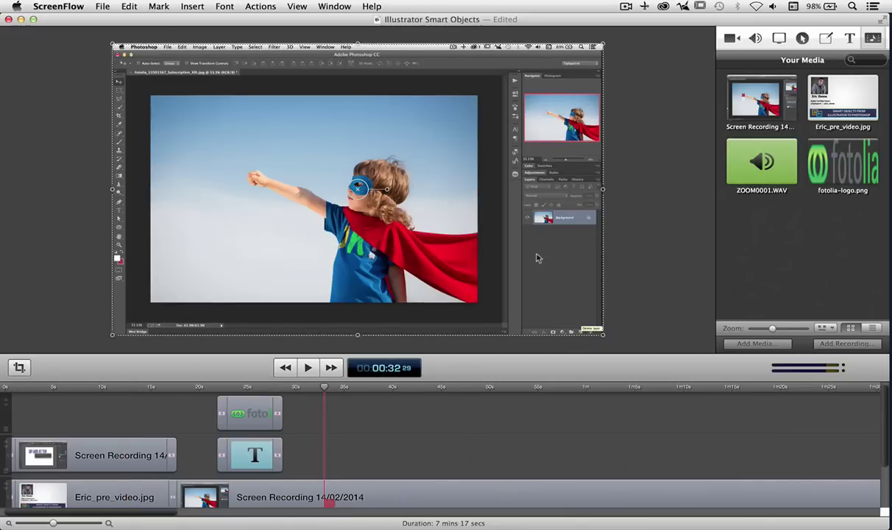
Select the subscribe caption clip at 07:07 to show its Arial 72 text settings
left_click(850, 38)
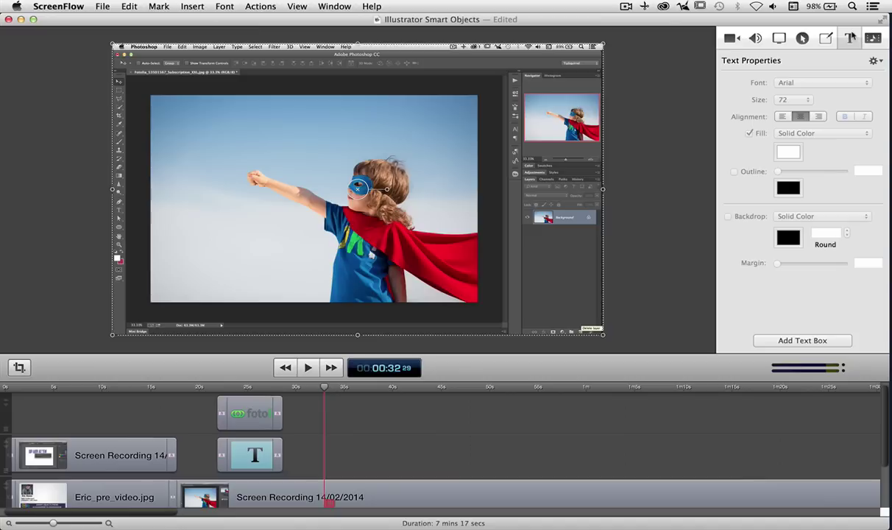
scroll(514, 452, "right", 5)
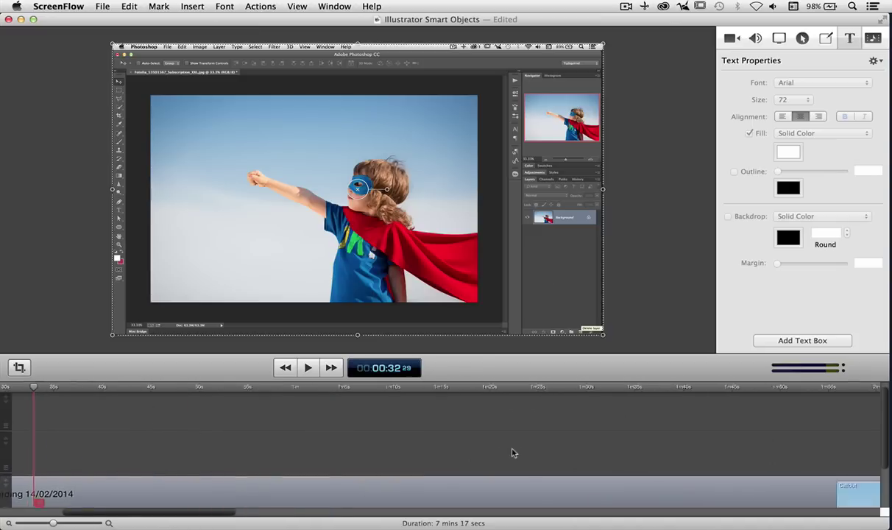
scroll(514, 452, "right", 20)
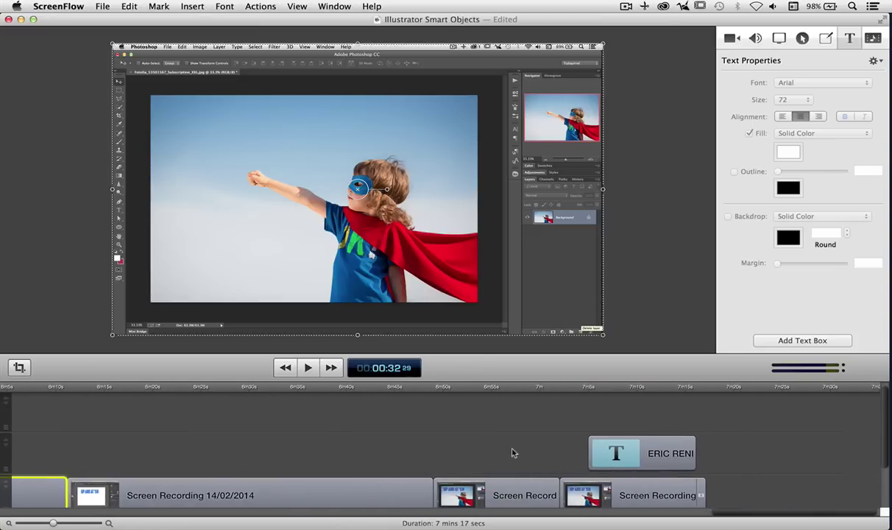
scroll(514, 452, "left", 2)
left_click(650, 388)
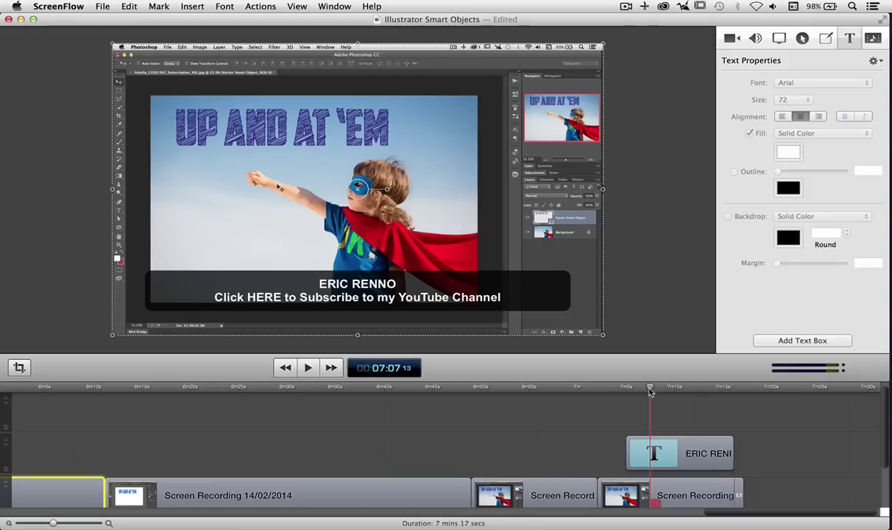
left_click(695, 462)
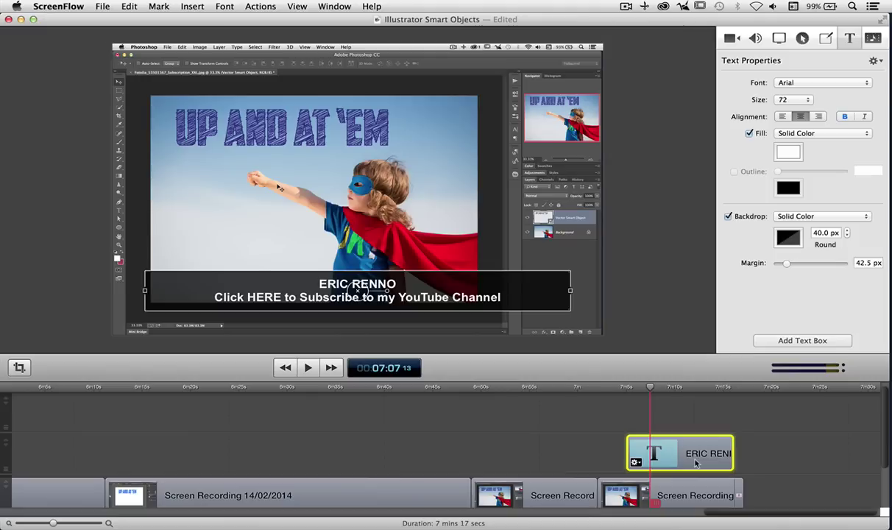
Add an annotations clip at 06:31 over the Screen Recording 14/02/2014 clip
left_click(825, 38)
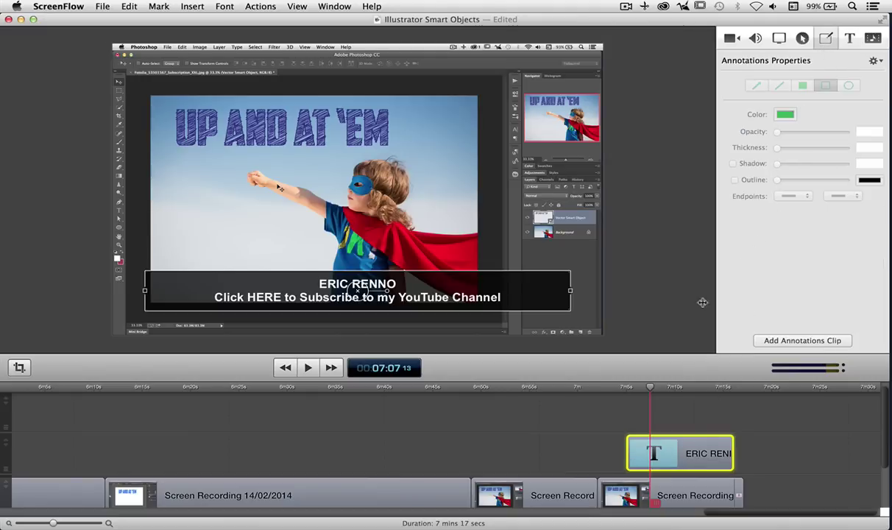
scroll(377, 438, "left", 5)
scroll(377, 438, "down", 1)
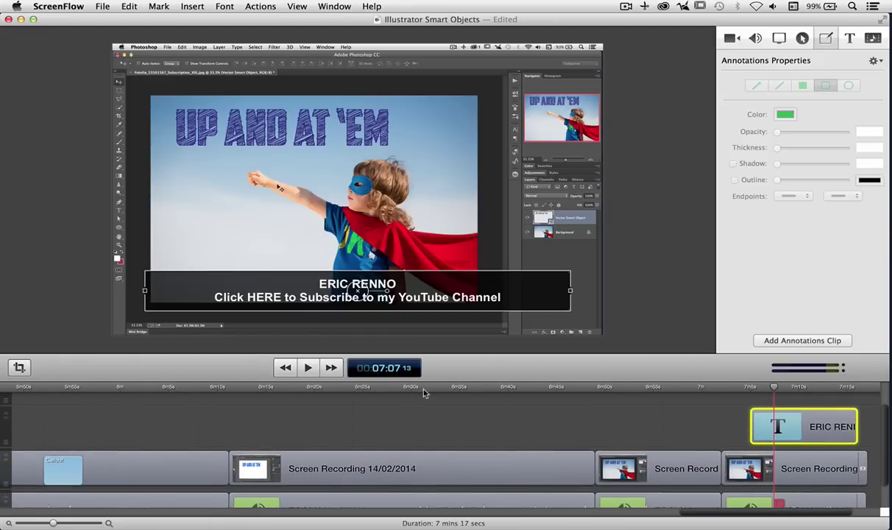
left_click(424, 390)
left_click(441, 466)
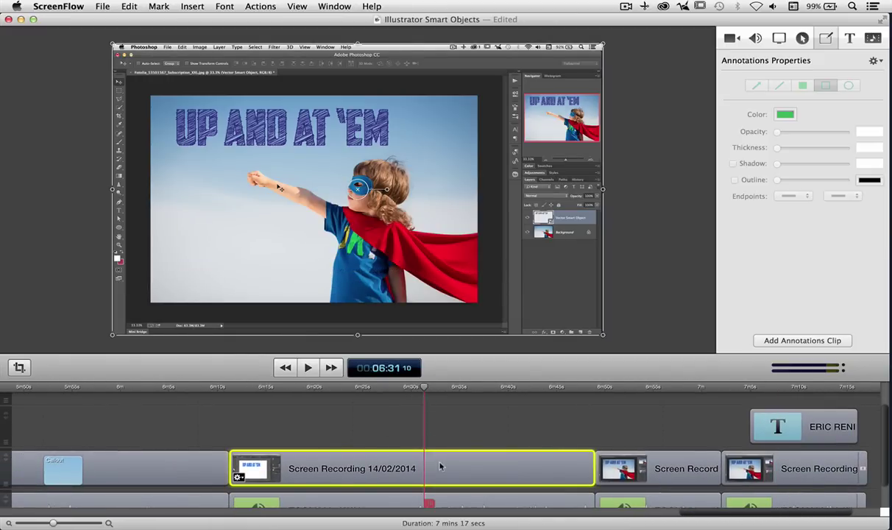
left_click(796, 342)
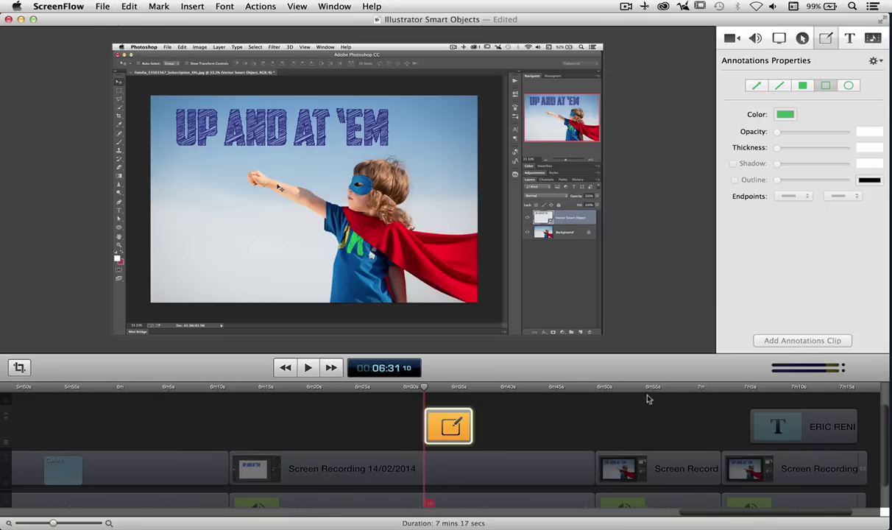
Draw a rectangle annotation around the Photoshop layers rows at 06:33
left_click_drag(425, 392, 445, 394)
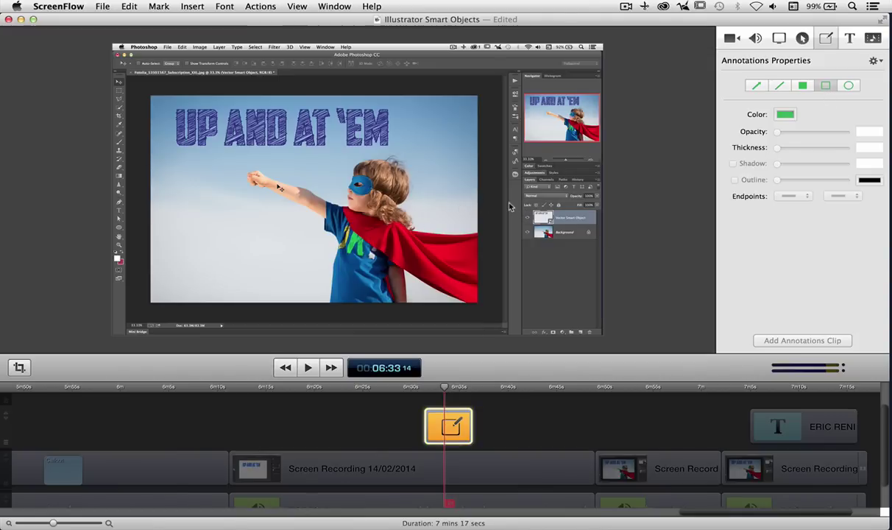
mouse_move(508, 203)
left_mouse_down()
mouse_move(538, 235)
mouse_move(603, 246)
left_mouse_up()
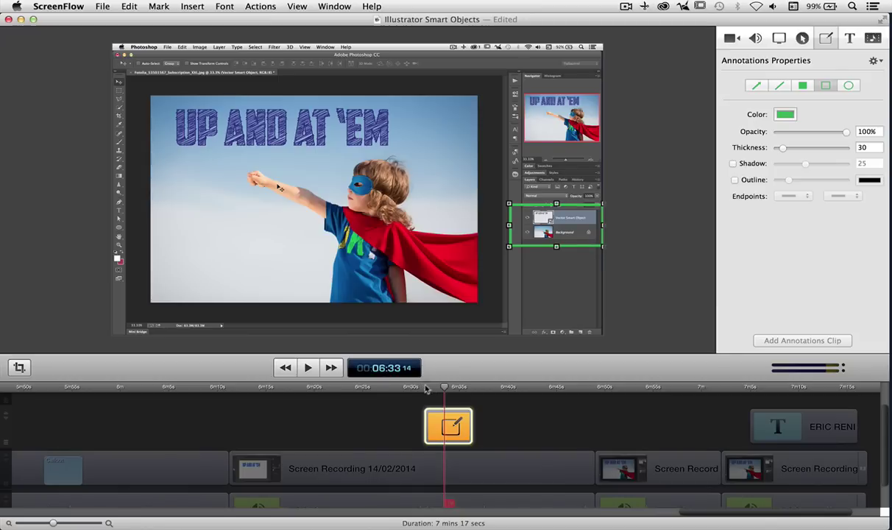
left_click(417, 468)
Play back the annotated section from 06:28 to check the rectangle
left_click(416, 468)
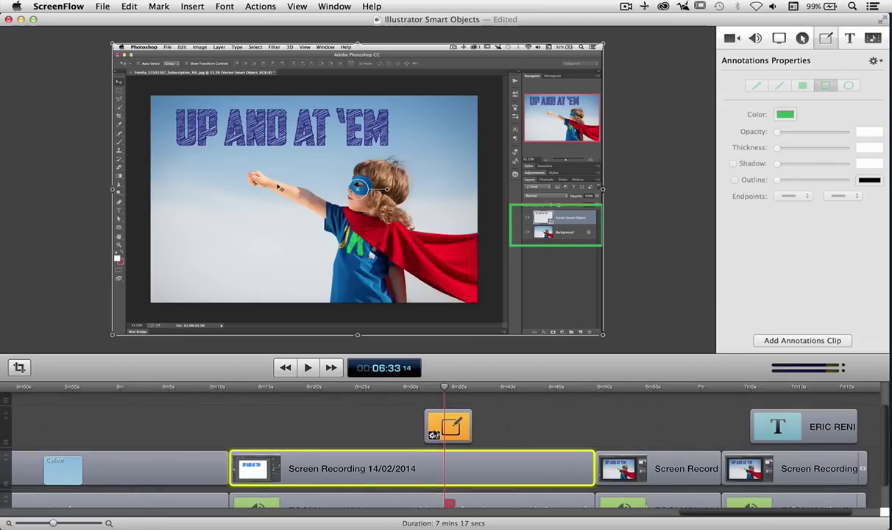
left_click(395, 387)
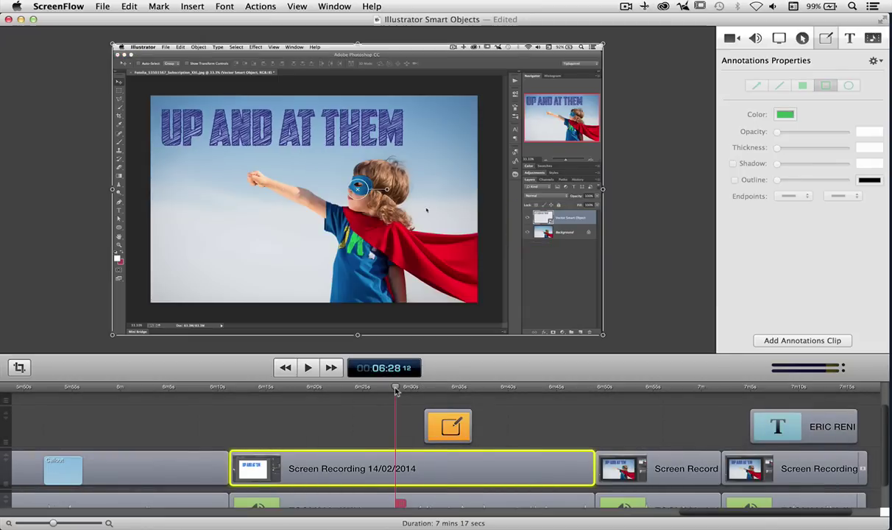
left_click(309, 369)
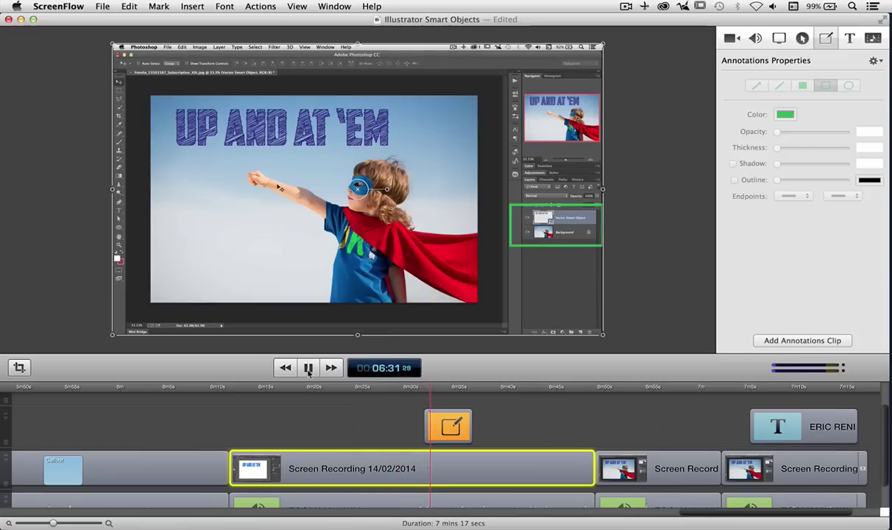
left_click(309, 368)
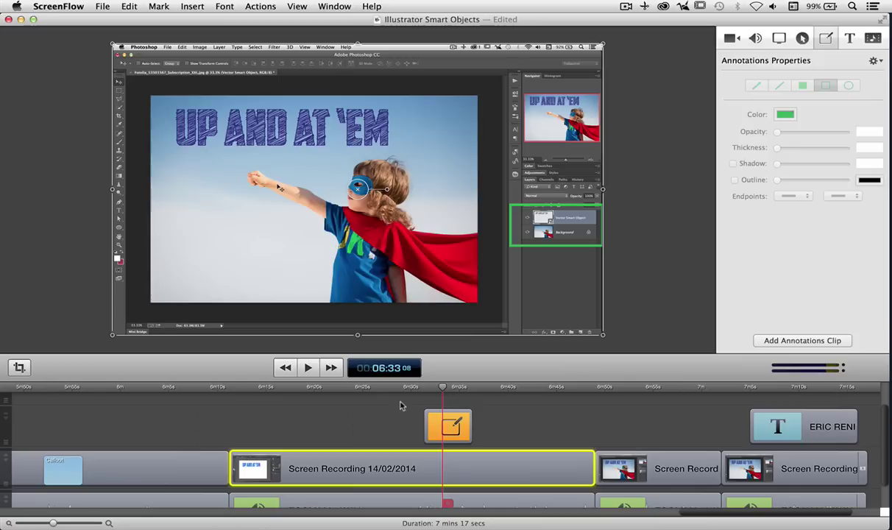
Add starting and ending transitions to the annotation, preview them from 06:30, then delete it
right_click(458, 426)
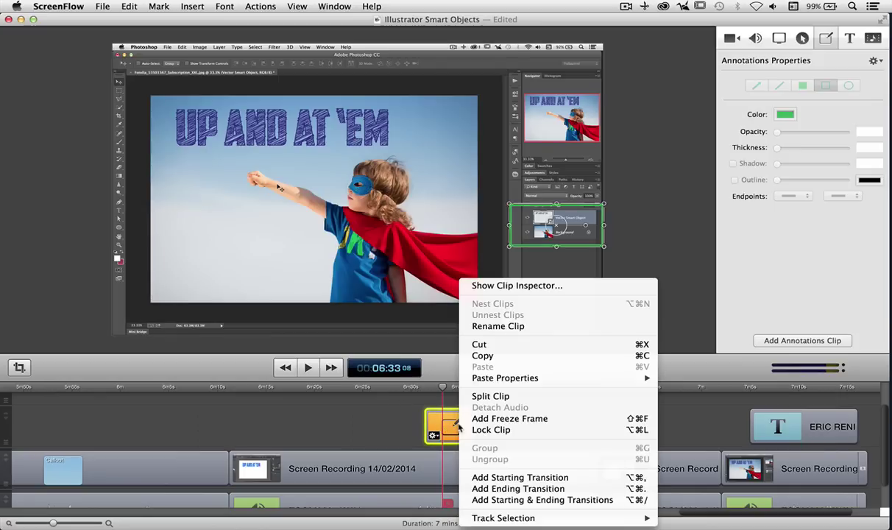
left_click(543, 500)
left_click(418, 387)
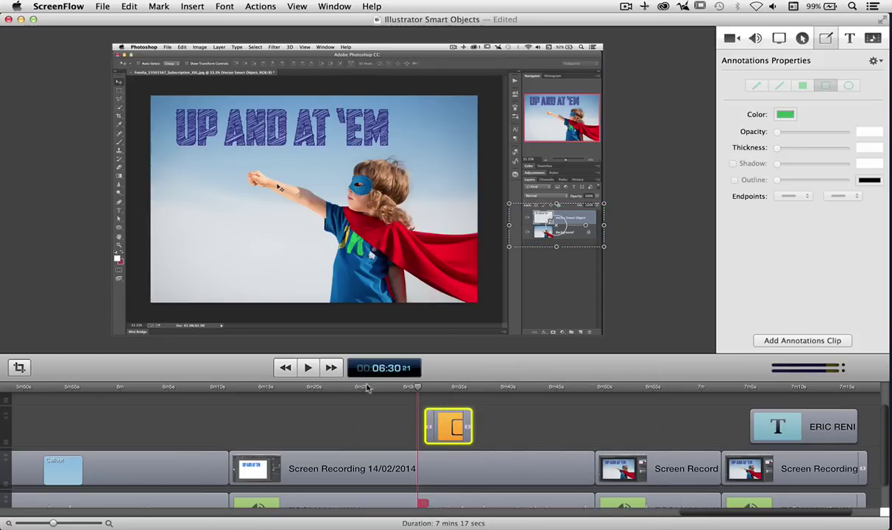
left_click(307, 368)
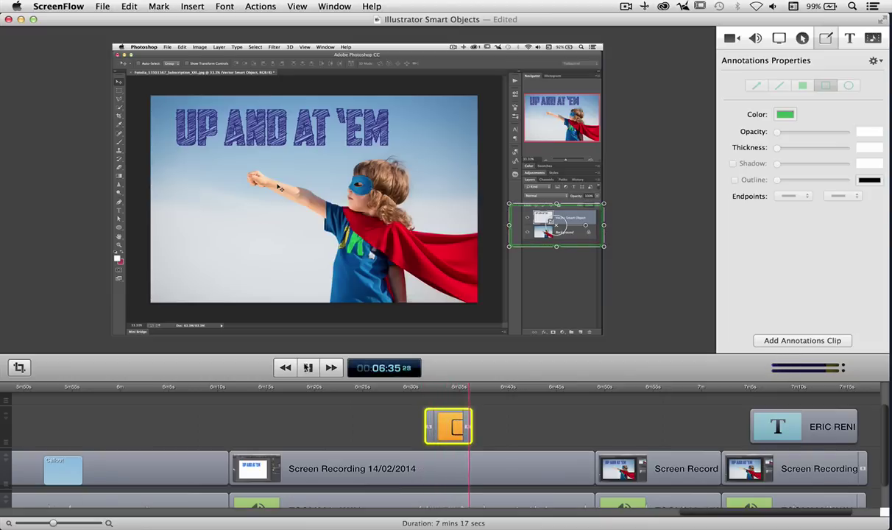
left_click(308, 367)
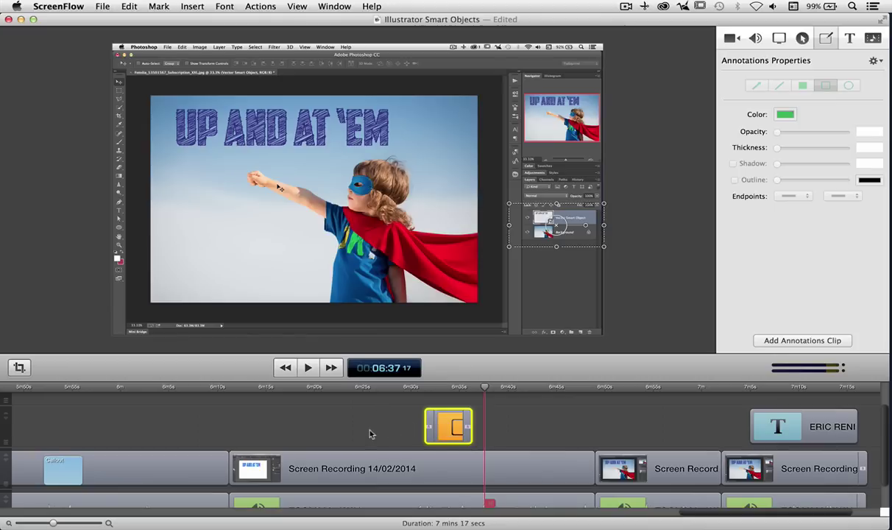
key("Delete")
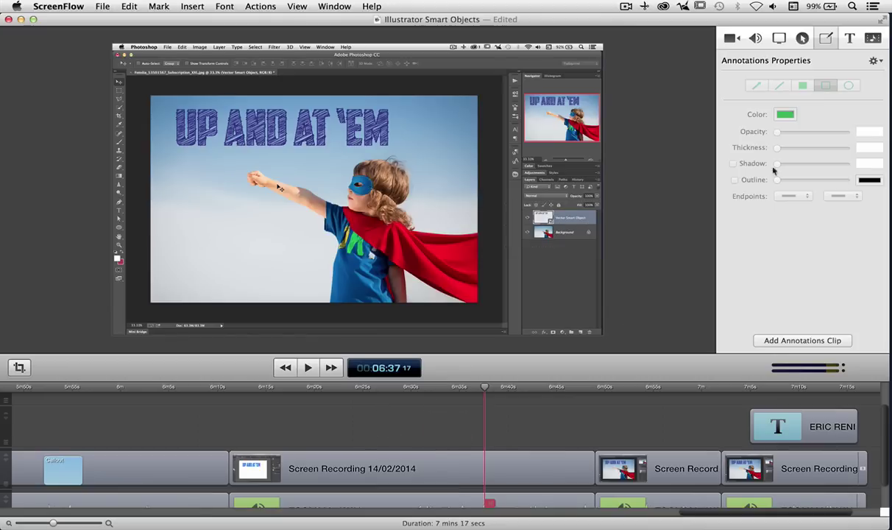
Move past the 02:45 callout to 02:55 and select the Screen Recording clip
left_click(803, 37)
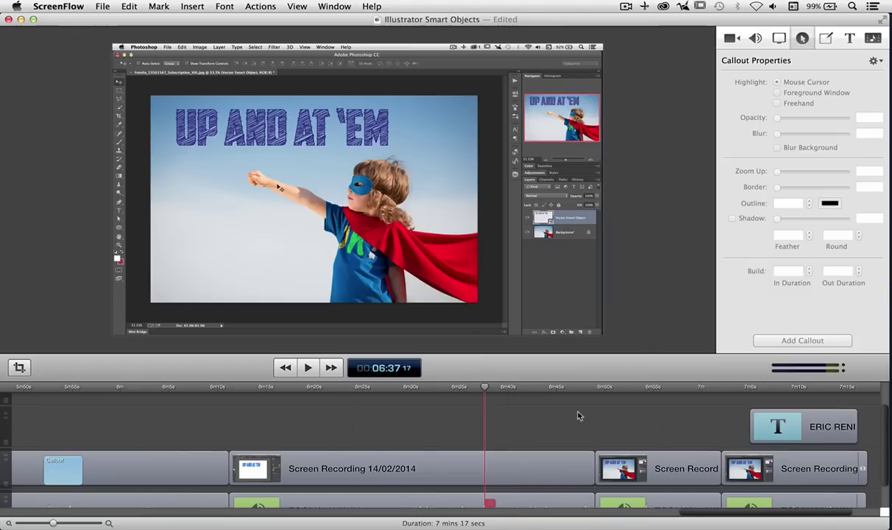
scroll(356, 432, "left", 5)
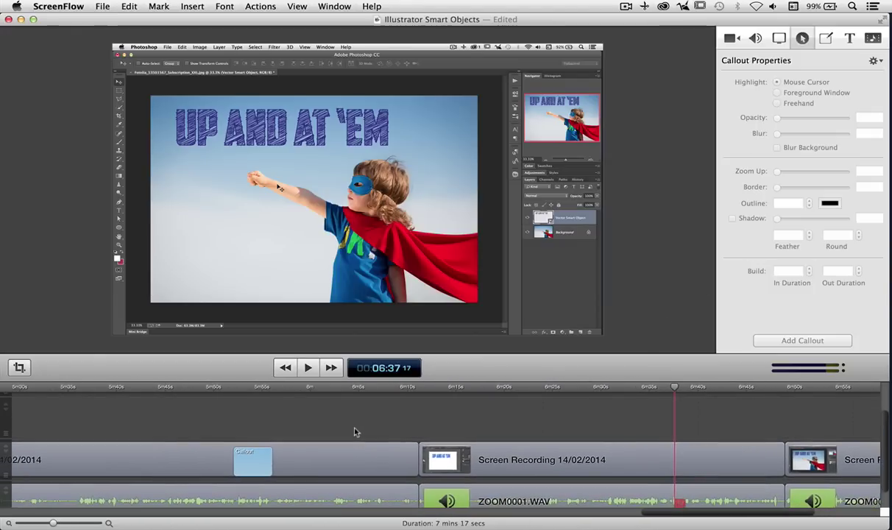
left_click(259, 392)
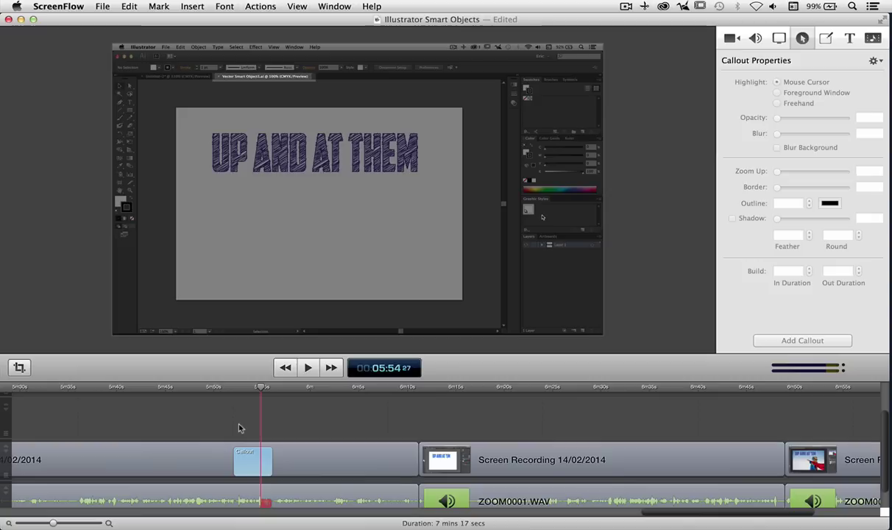
scroll(238, 428, "left", 10)
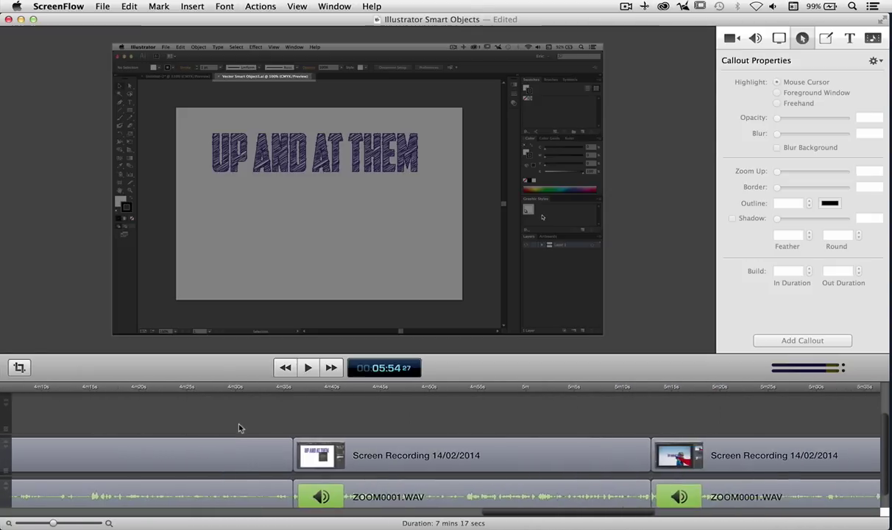
scroll(238, 428, "left", 15)
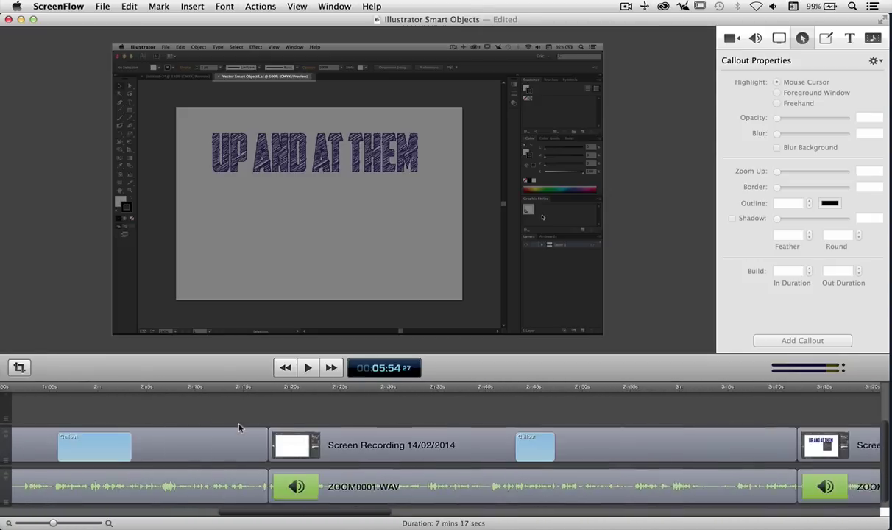
scroll(238, 428, "right", 2)
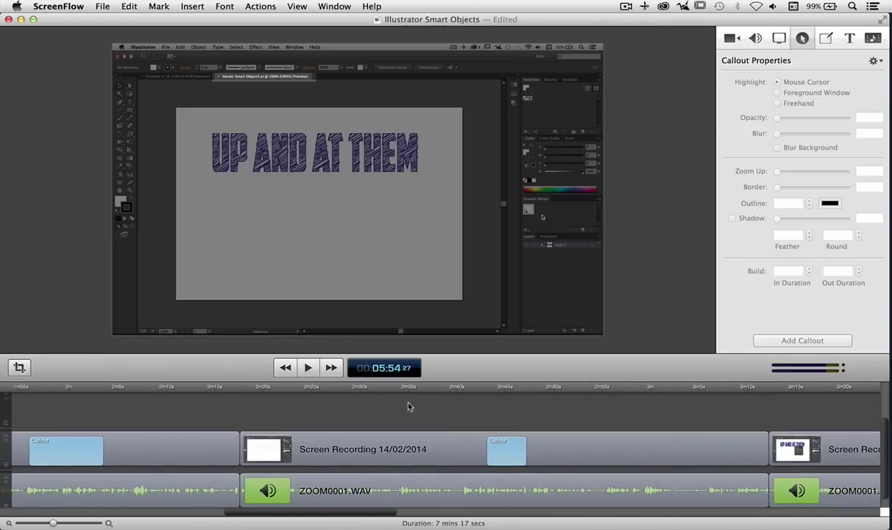
left_click(506, 389)
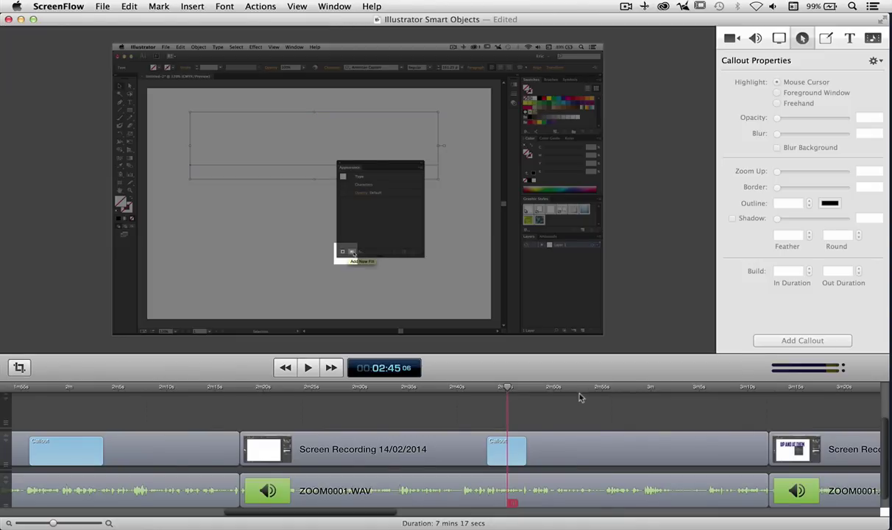
left_click(604, 388)
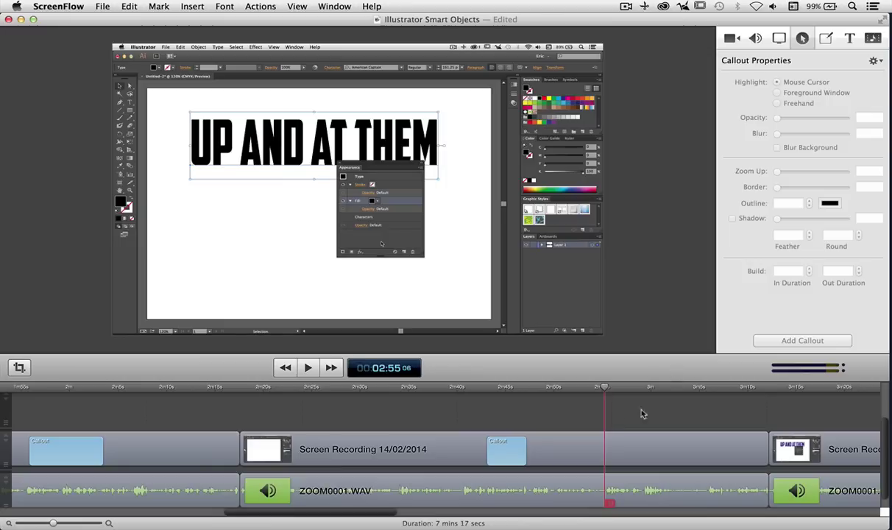
left_click(611, 449)
scroll(599, 412, "right", 2)
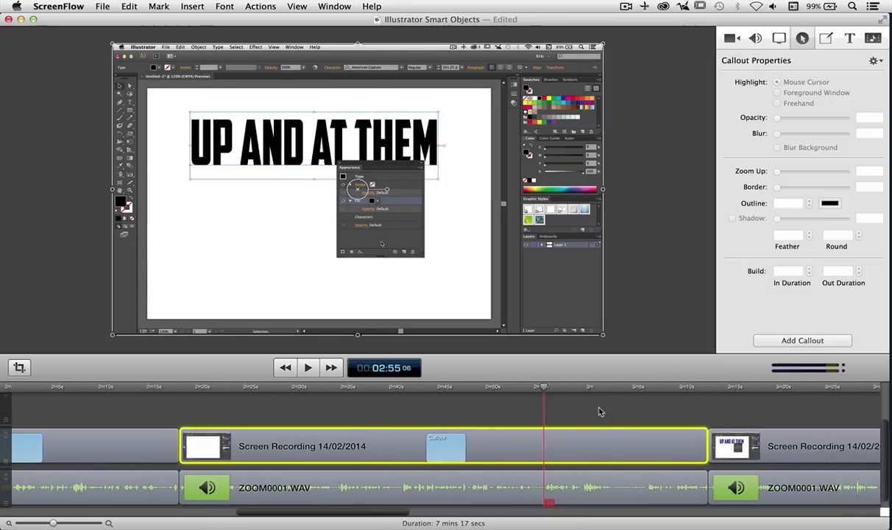
Add a callout at 02:55 highlighting the mouse cursor, and test its blur and zoom
left_click(810, 340)
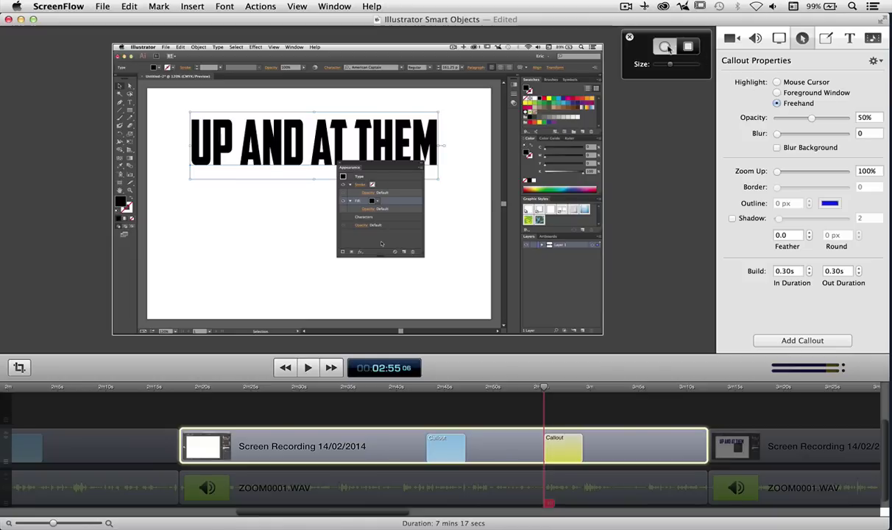
left_click(779, 83)
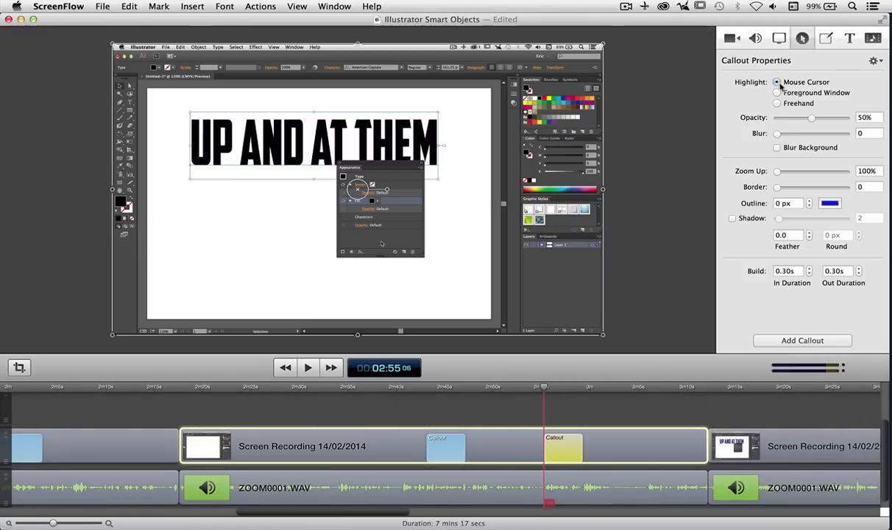
left_click(557, 388)
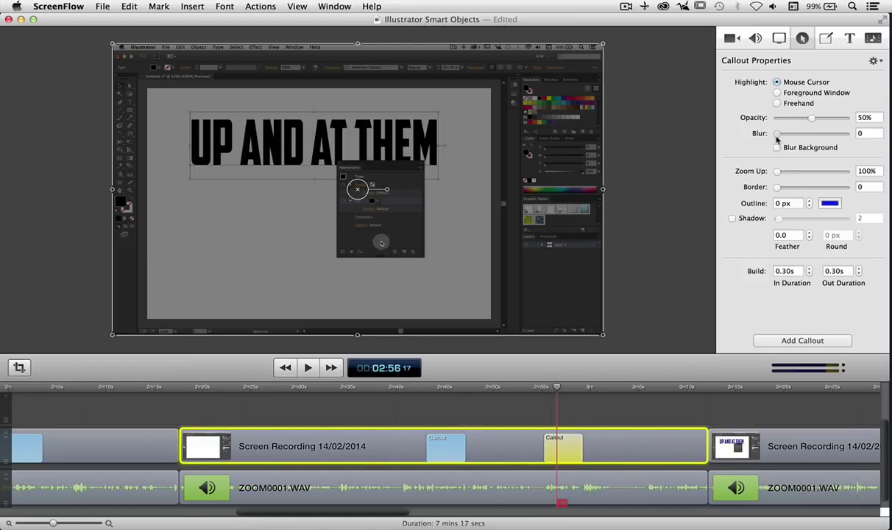
left_click_drag(778, 137, 802, 127)
mouse_move(777, 171)
left_mouse_down()
mouse_move(828, 170)
mouse_move(782, 173)
left_mouse_up()
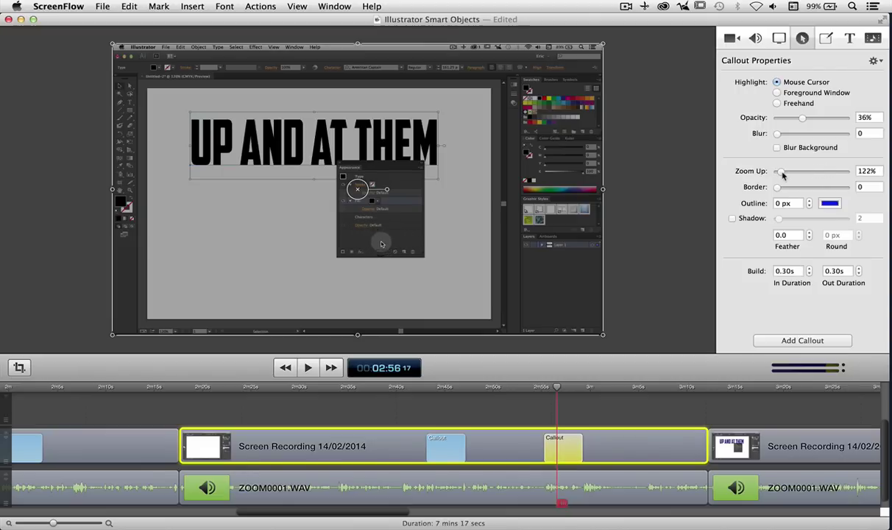
Select only the new callout clip on the timeline and delete it
left_click(619, 406)
left_click(569, 448)
key("super+a")
key("super+shift+a")
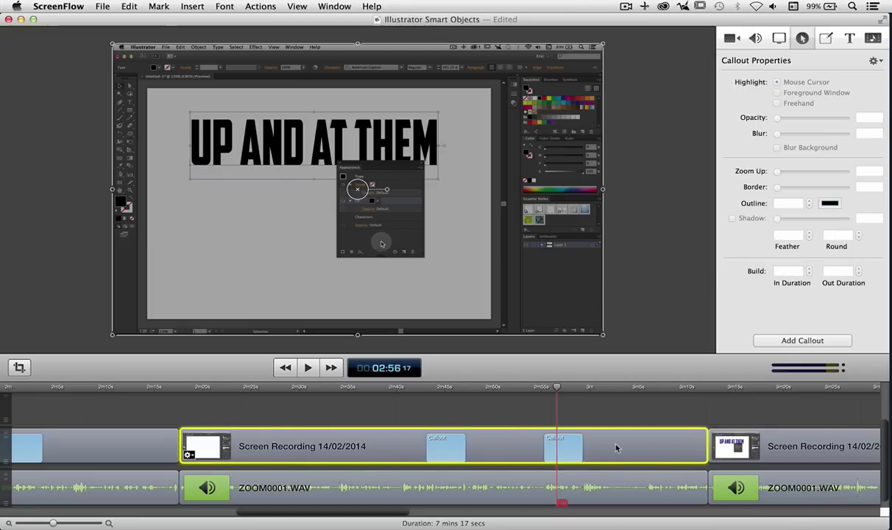
left_click(571, 452)
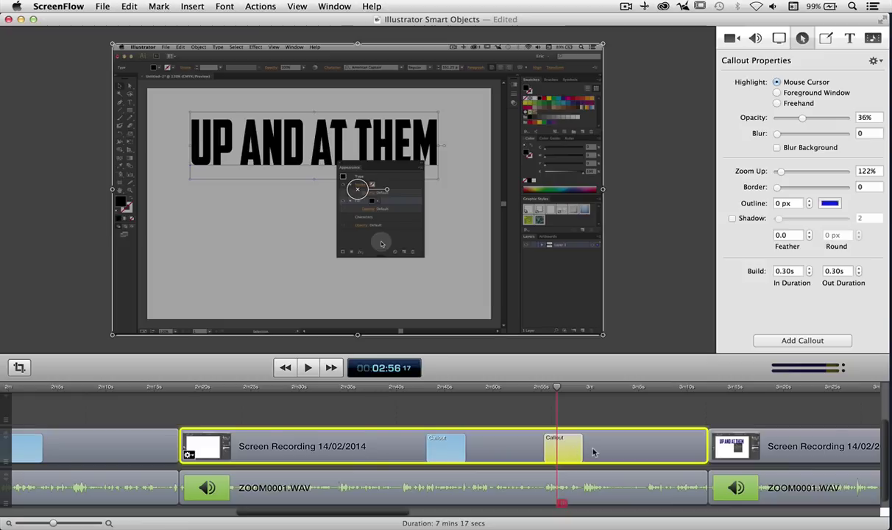
left_click(594, 451)
left_click(621, 410)
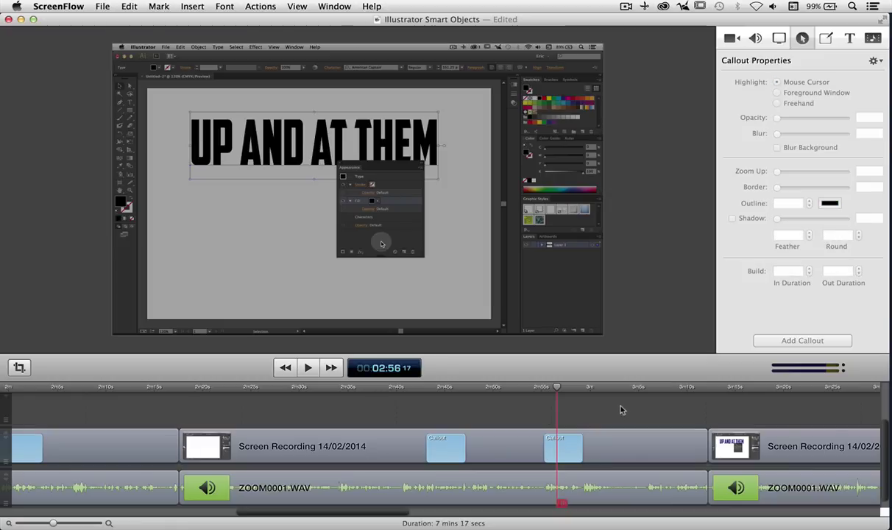
left_click(572, 445)
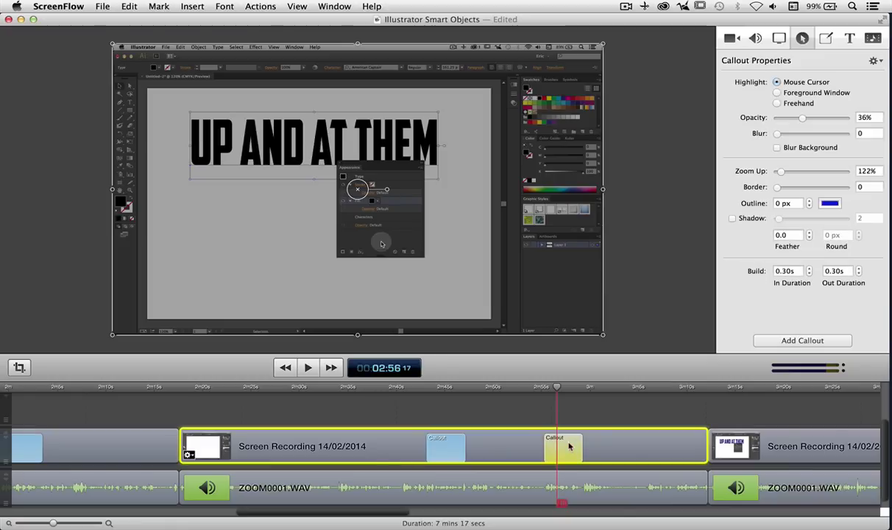
left_click(569, 446)
key("Delete")
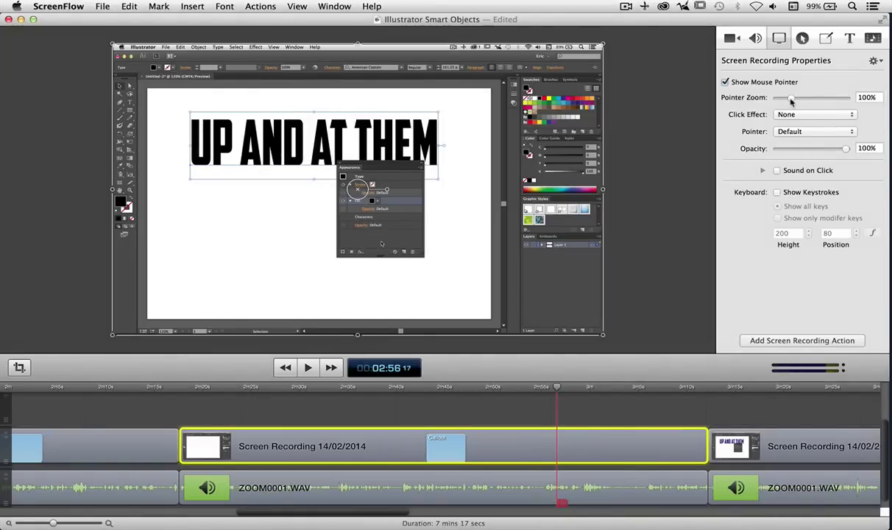
Try a larger pointer zoom and review click effects, keeping no click effect
left_click_drag(791, 99, 824, 107)
left_click(825, 114)
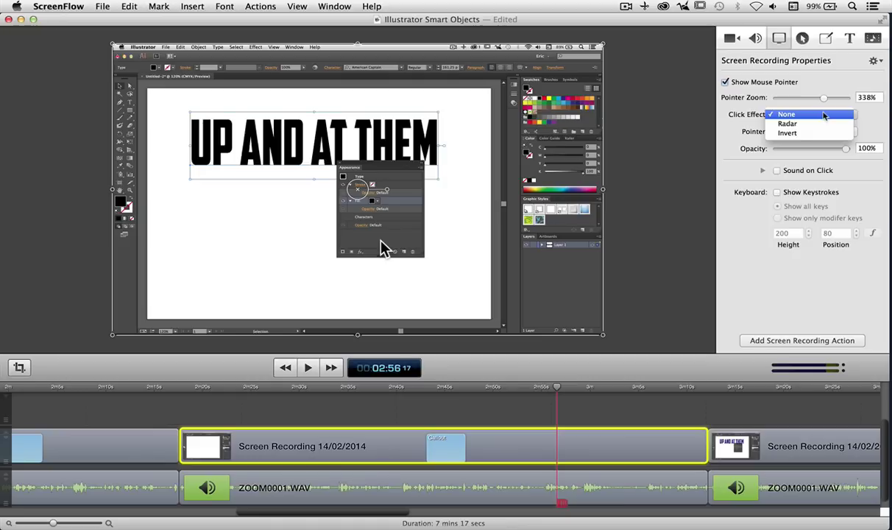
left_click(792, 115)
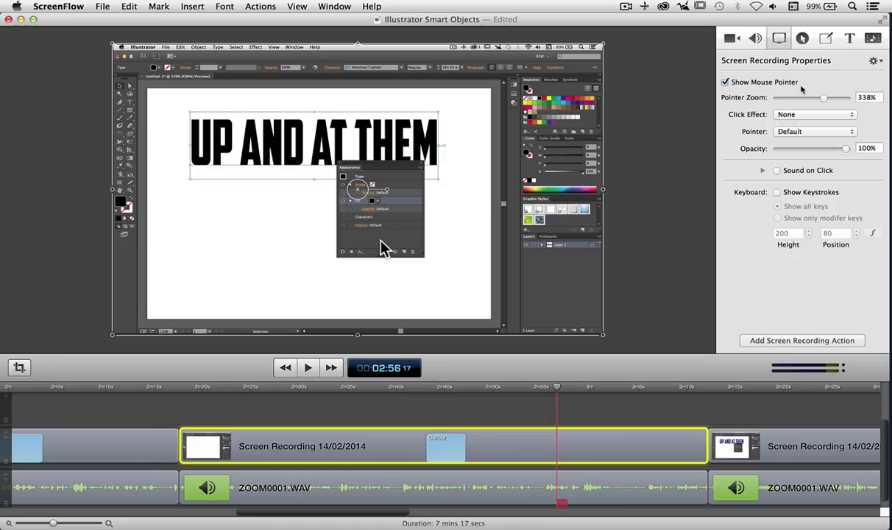
Try the Circle - Light and Circle - Dark pointer styles, then return to Default
left_click(791, 131)
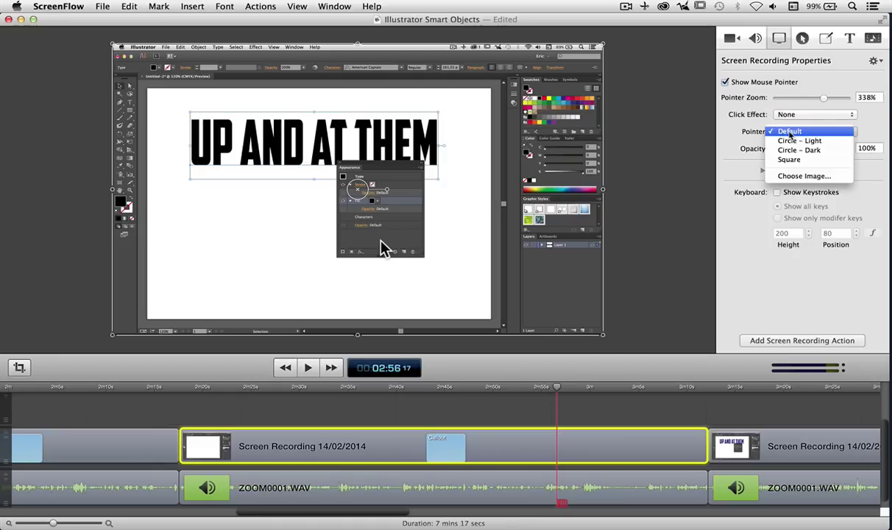
left_click(790, 142)
left_click(795, 131)
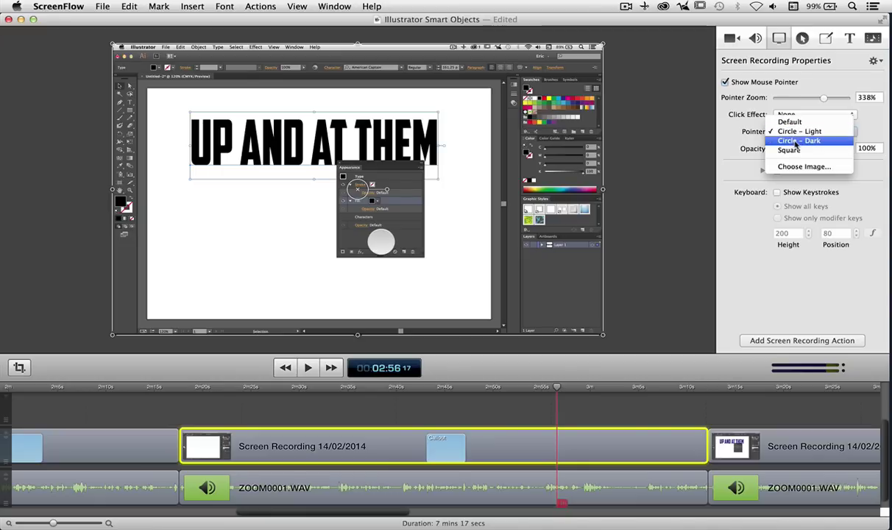
left_click(795, 142)
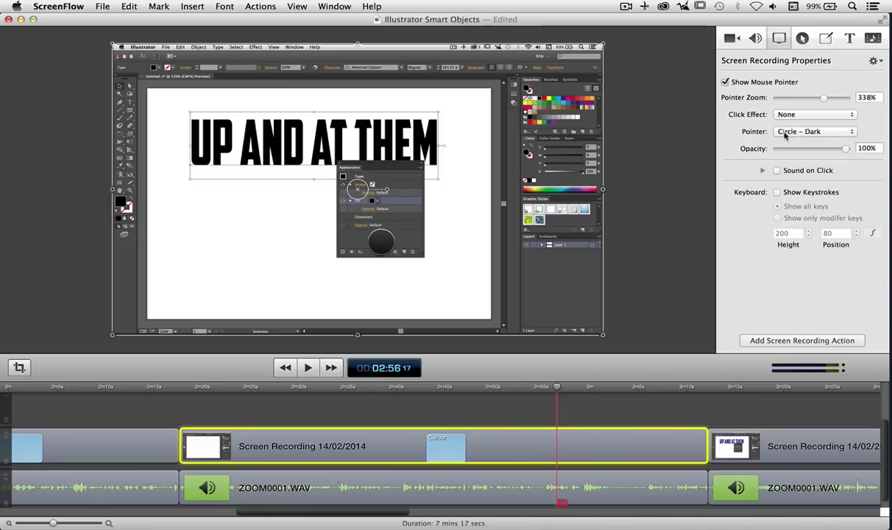
left_click(793, 131)
left_click(787, 114)
Nudge the pointer opacity slider and reset pointer zoom to 100%
mouse_move(851, 148)
left_mouse_down()
mouse_move(745, 144)
mouse_move(848, 148)
left_mouse_up()
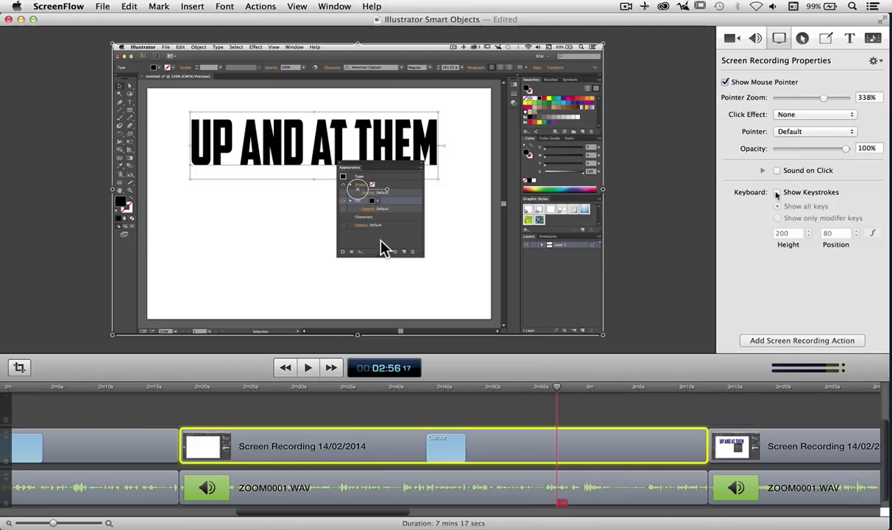
left_click(867, 98)
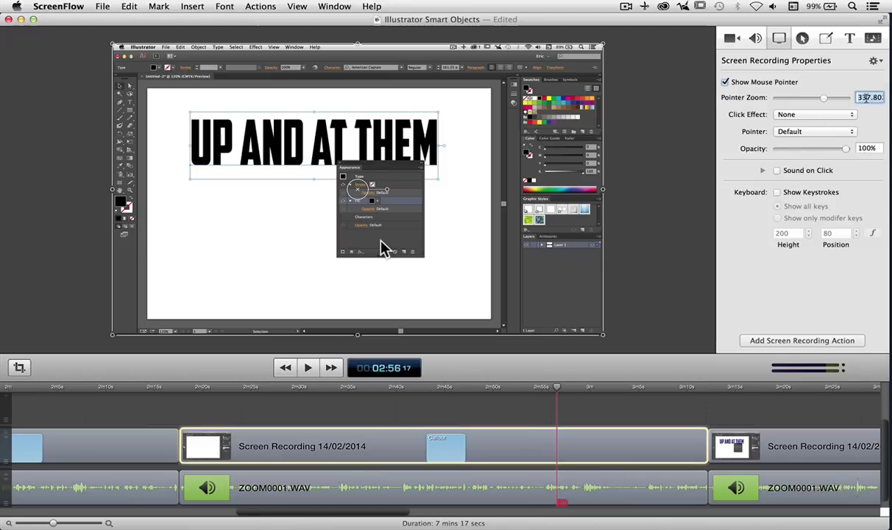
type("100")
key("Tab")
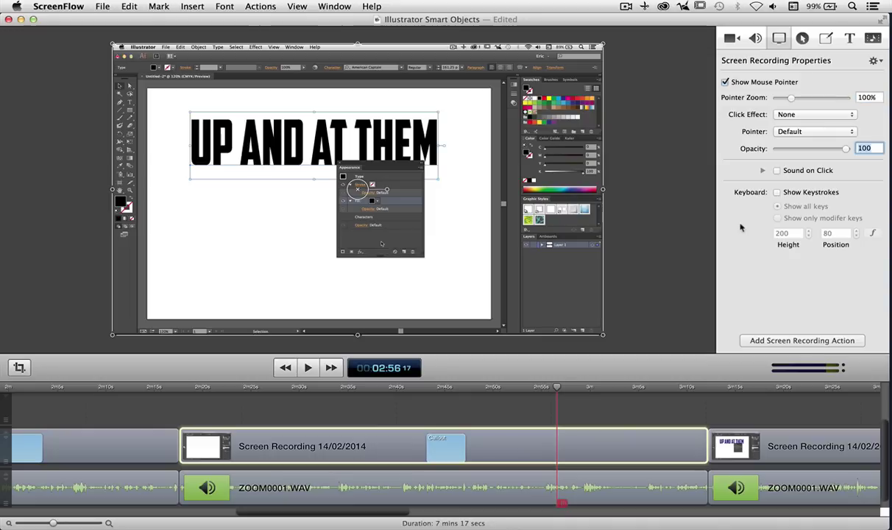
Show the audio settings for the ZOOM0001.WAV clip
left_click(754, 40)
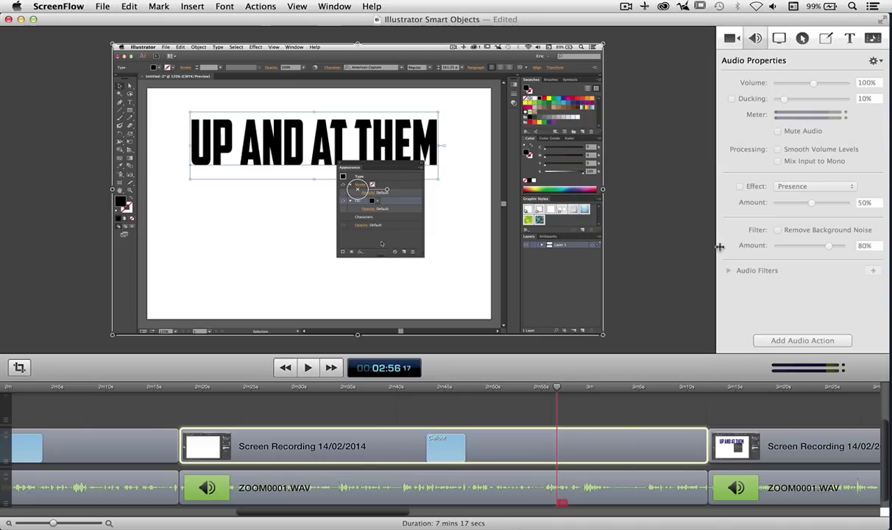
left_click(583, 481)
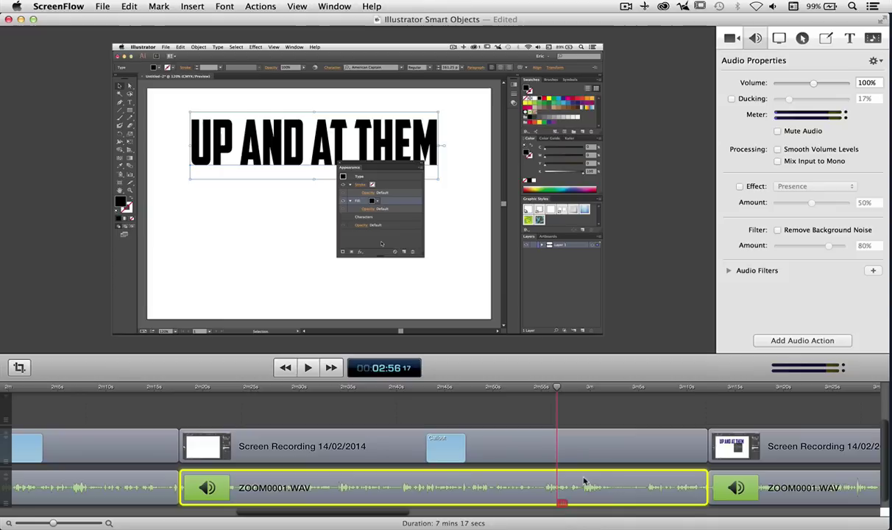
Show video settings for the Screen Recording 14/02/2014 clip, leaving Cropping Left at 0
left_click(731, 38)
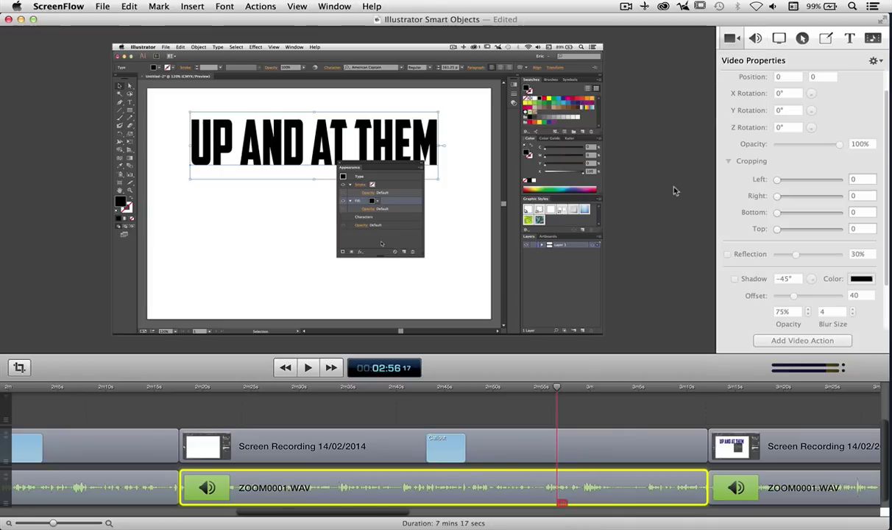
left_click(520, 461)
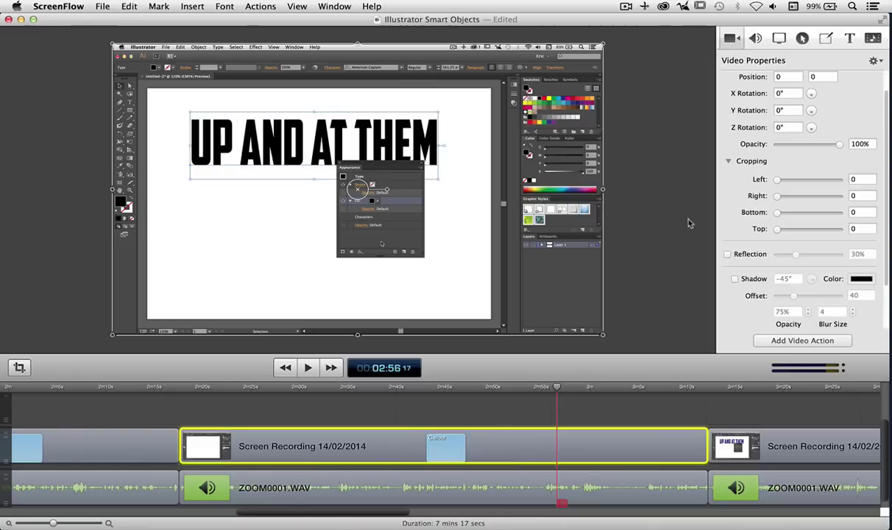
mouse_move(777, 181)
left_mouse_down()
mouse_move(835, 181)
mouse_move(777, 183)
left_mouse_up()
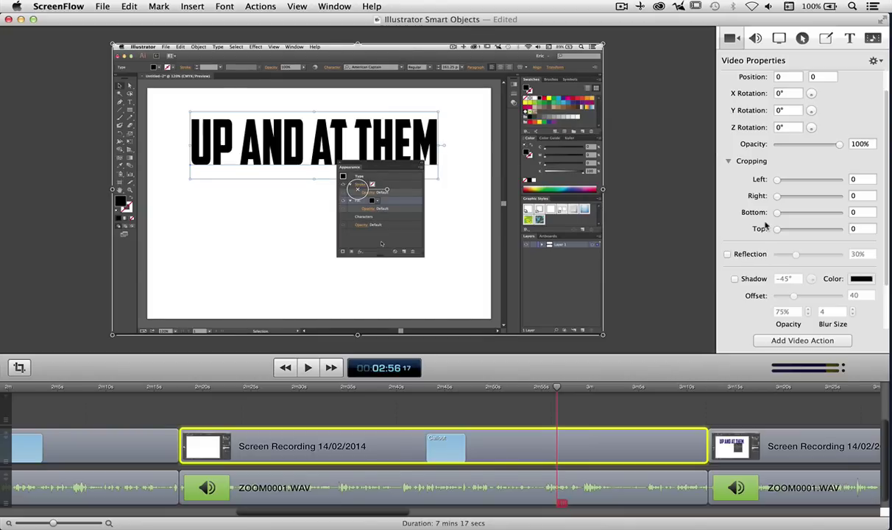
Zoom the timeline out twice to fit the full 7 min 17 s project, then bring up the File menu
left_click(9, 524)
left_click(8, 524)
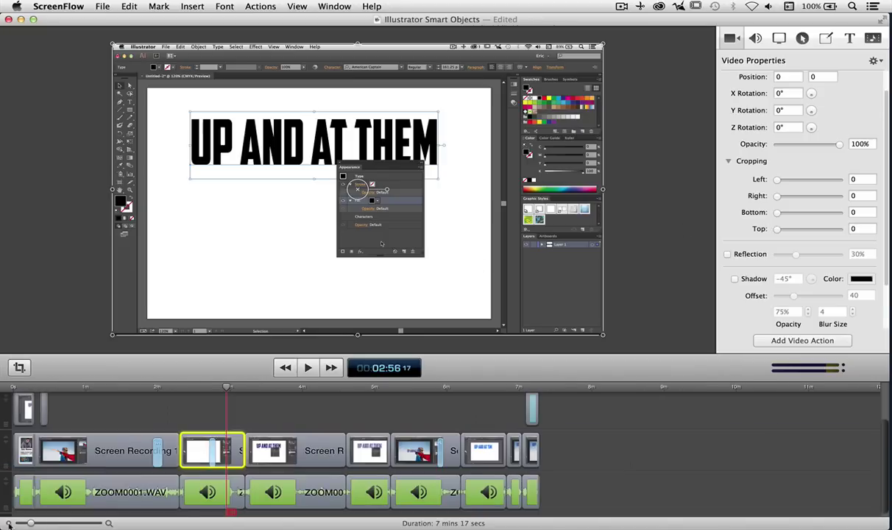
mouse_move(218, 462)
left_click(108, 8)
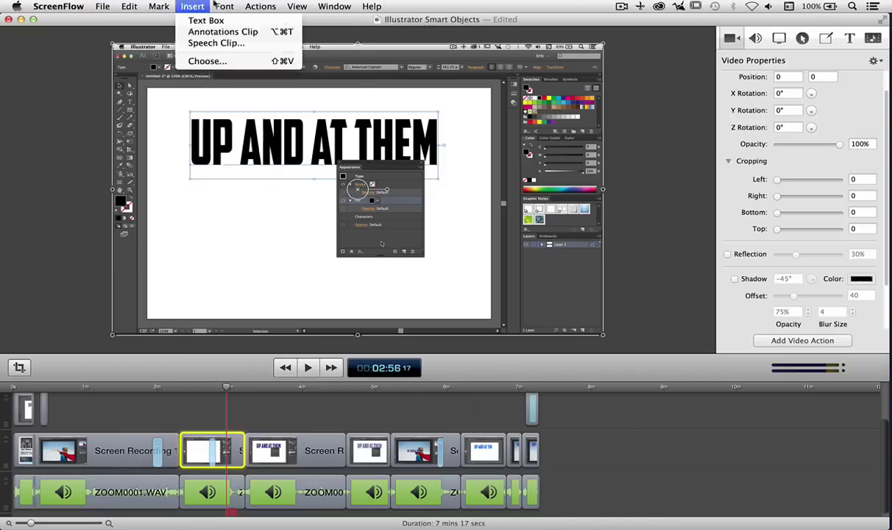
Browse the Insert, Font and View menus, then dismiss them without changing the project
mouse_move(150, 9)
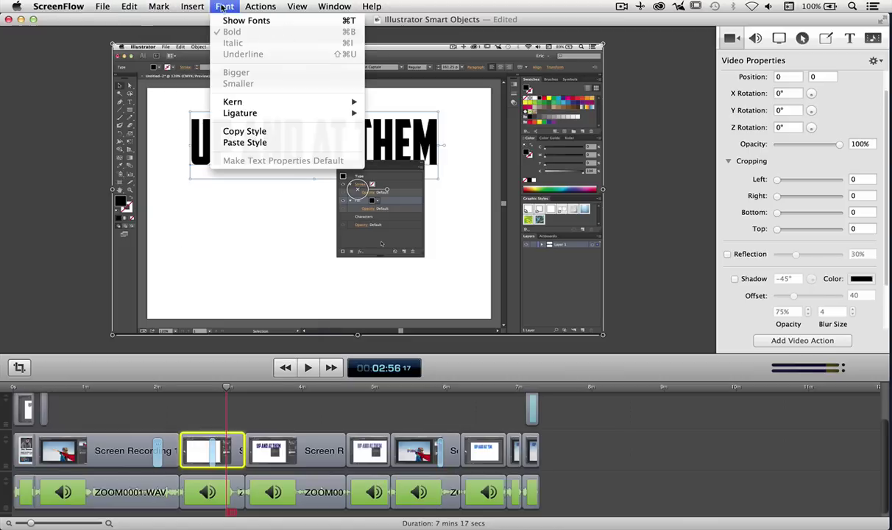
key("Escape")
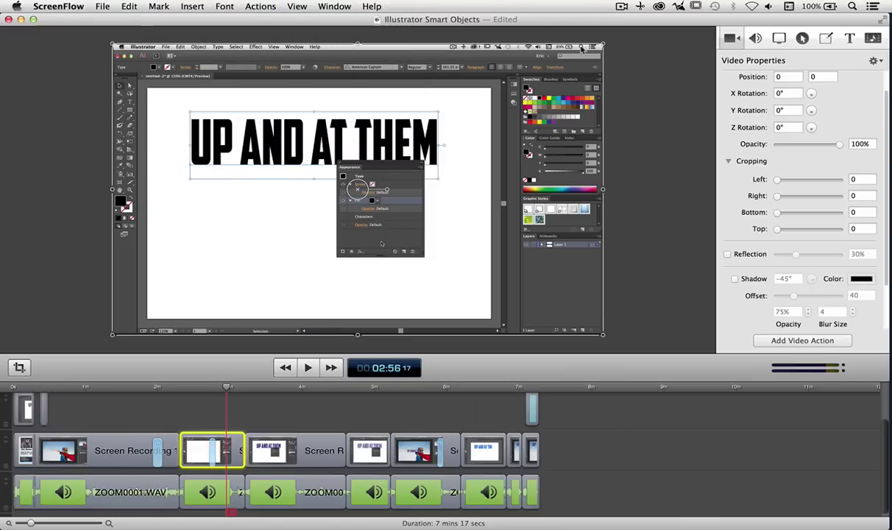